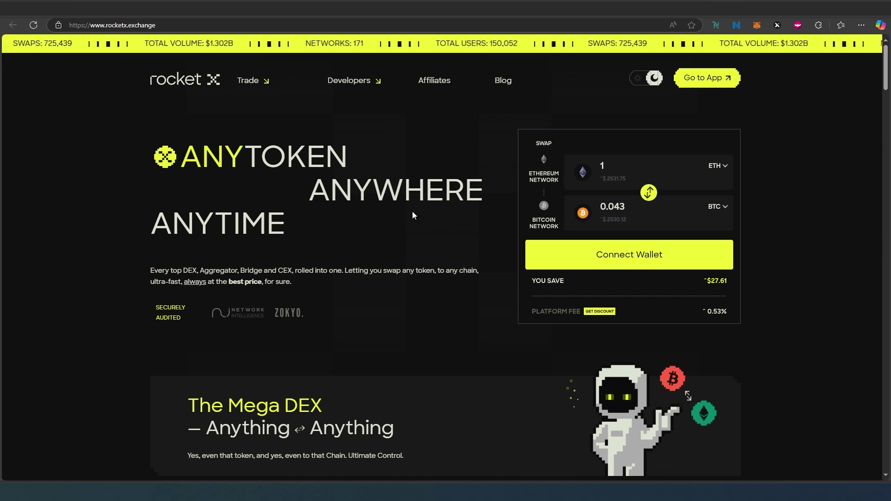
# - Try the light theme, return to dark, then scroll down to the $100 Billion liquidity section
pyautogui.click(633, 85)
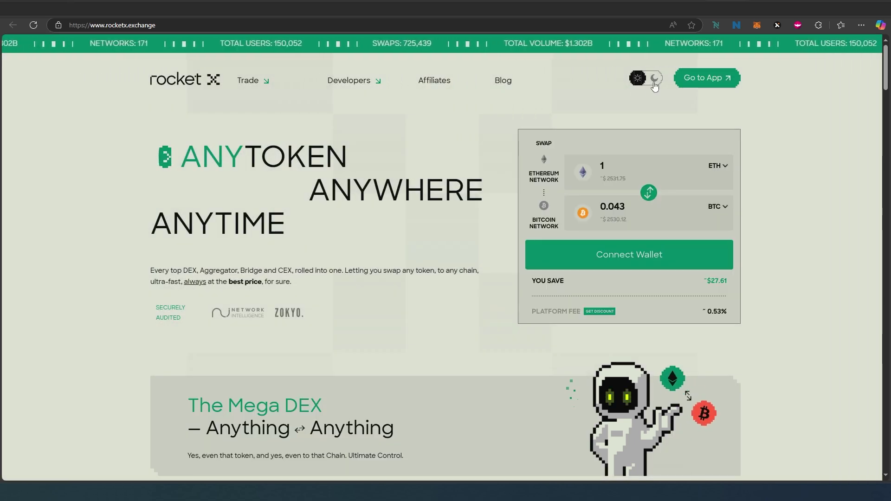
pyautogui.doubleClick(653, 82)
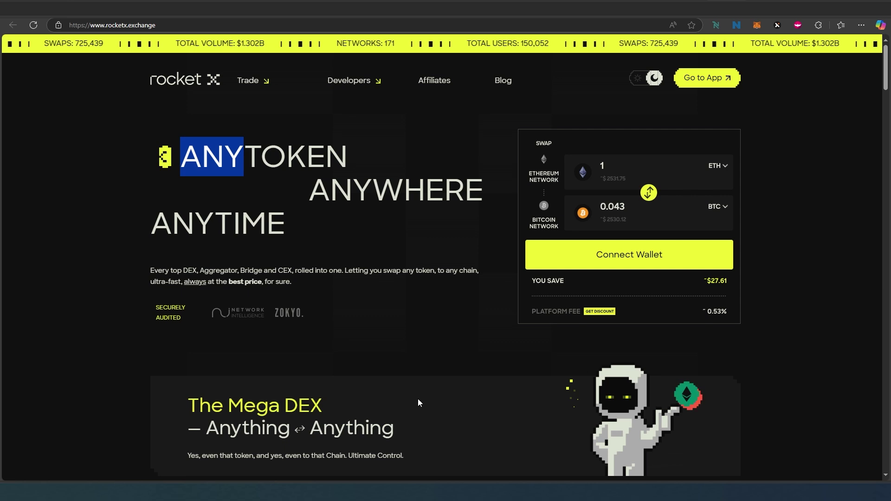
pyautogui.scroll(-3, 417, 399)
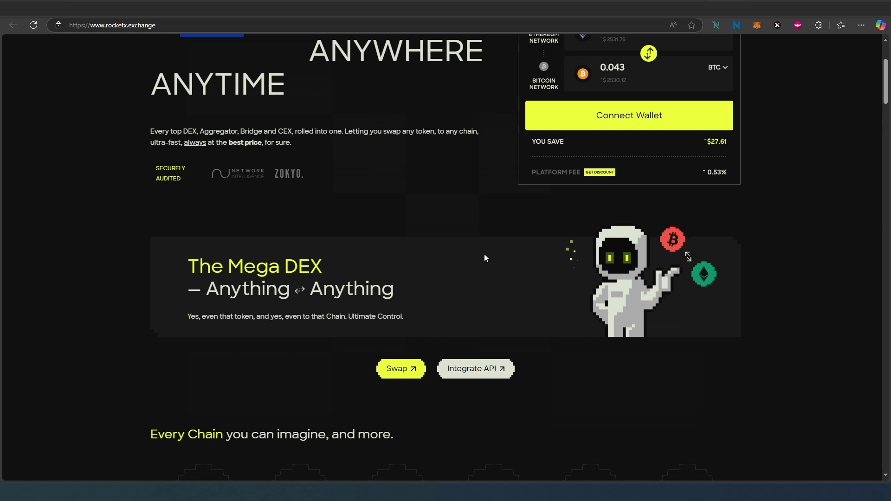
pyautogui.scroll(-2, 483, 258)
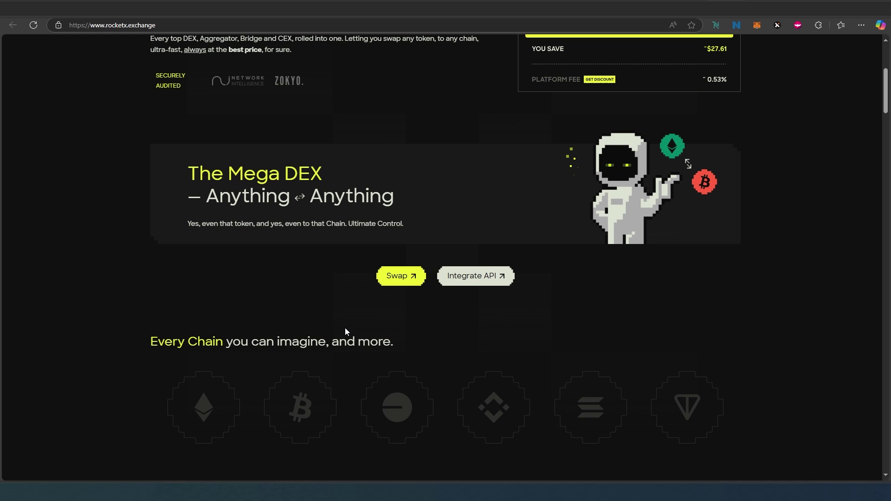
pyautogui.scroll(-2, 345, 331)
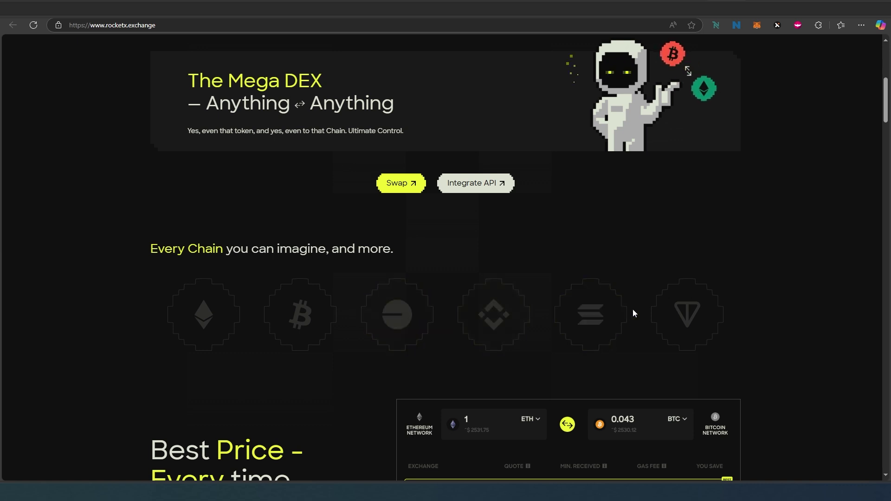
pyautogui.scroll(-4, 681, 314)
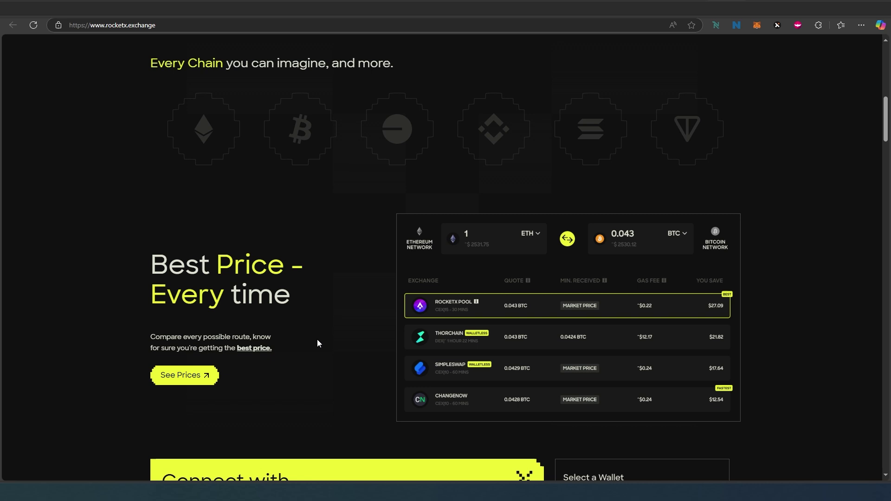
pyautogui.scroll(-5, 317, 343)
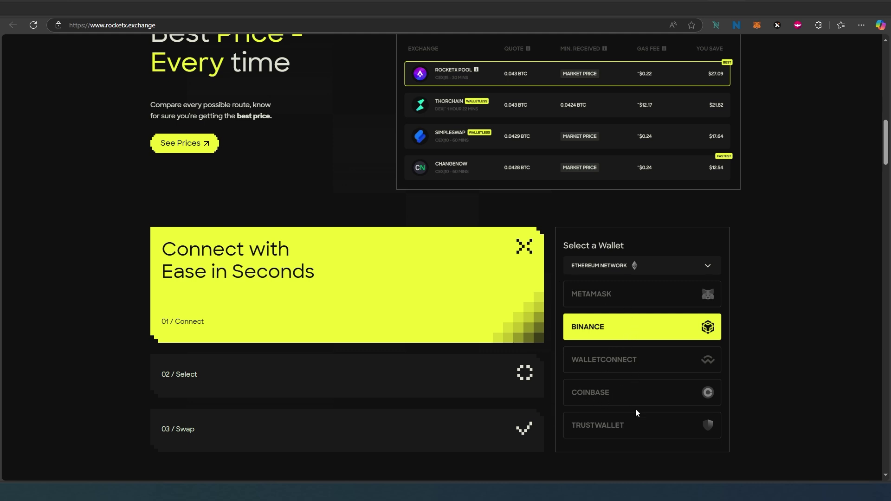
pyautogui.scroll(-8, 620, 360)
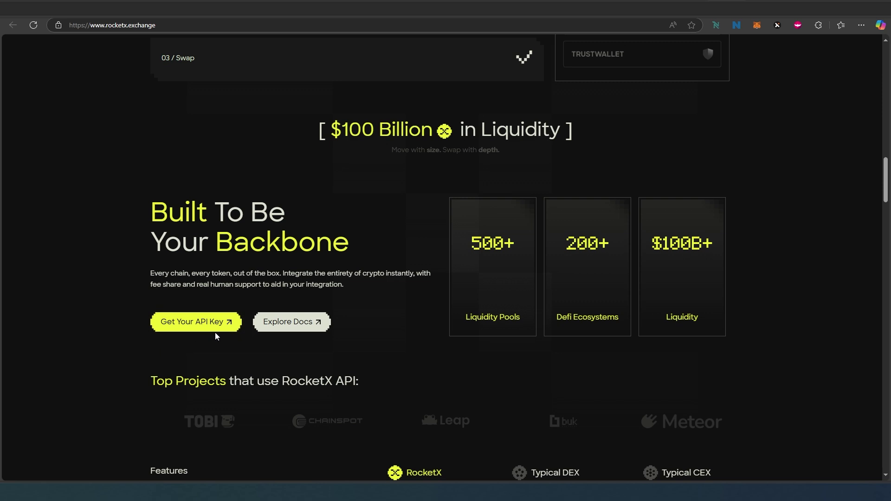
# - Scroll past the features comparison table to the 'Access 160+ Chains, All in One Place' network grid
pyautogui.scroll(-4, 215, 332)
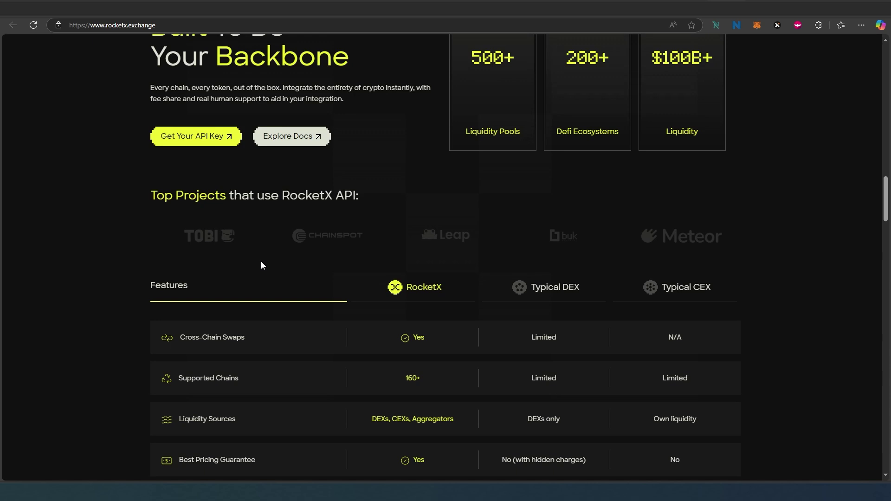
pyautogui.scroll(-2, 278, 250)
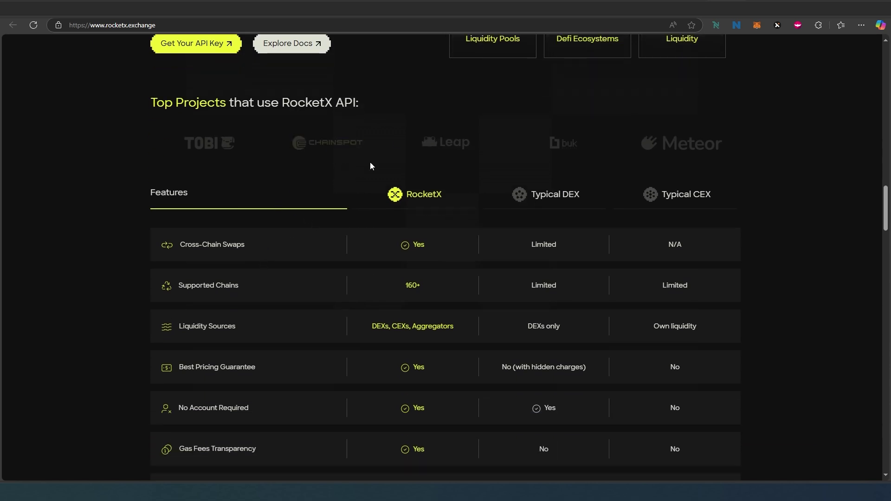
pyautogui.scroll(-1, 482, 158)
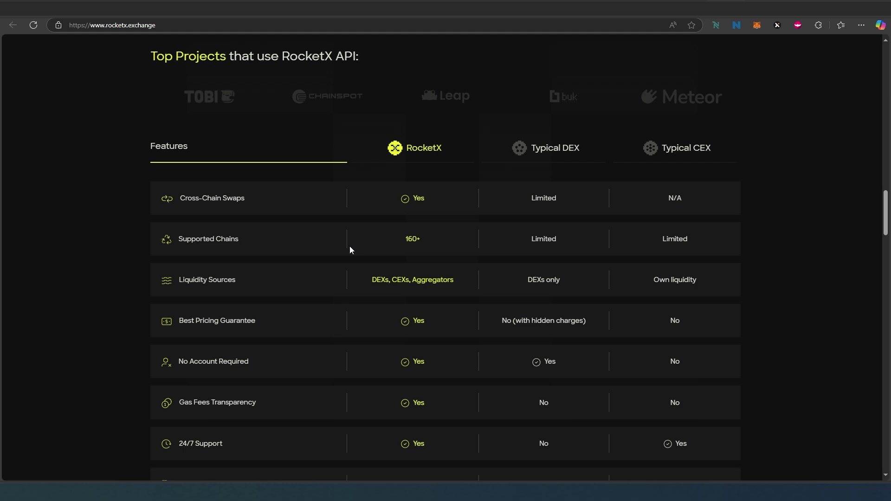
pyautogui.scroll(1, 349, 250)
pyautogui.scroll(-2, 266, 238)
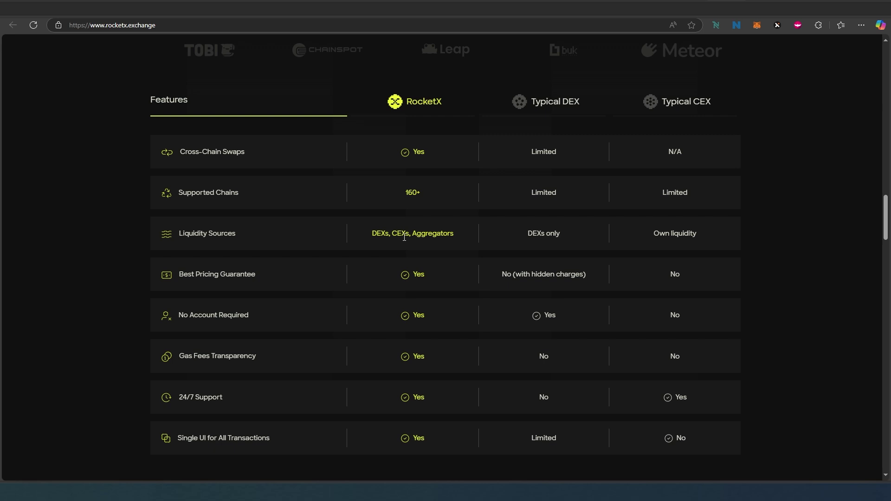
pyautogui.scroll(-2, 415, 242)
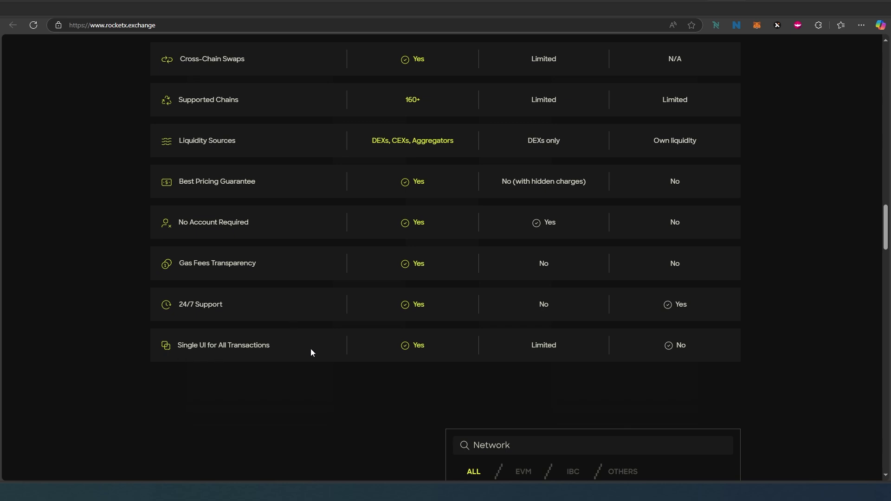
pyautogui.scroll(-7, 468, 342)
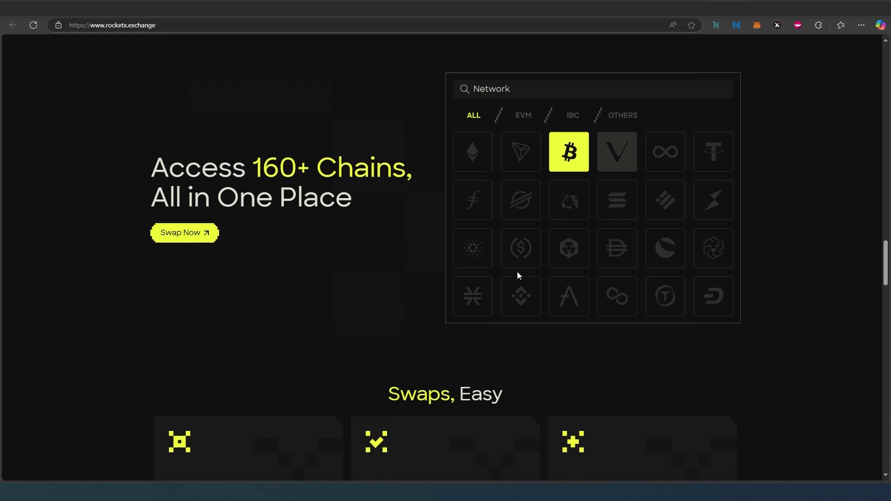
# - Scroll down to the footer links at the bottom of the homepage
pyautogui.scroll(-4, 517, 275)
pyautogui.scroll(-2, 464, 269)
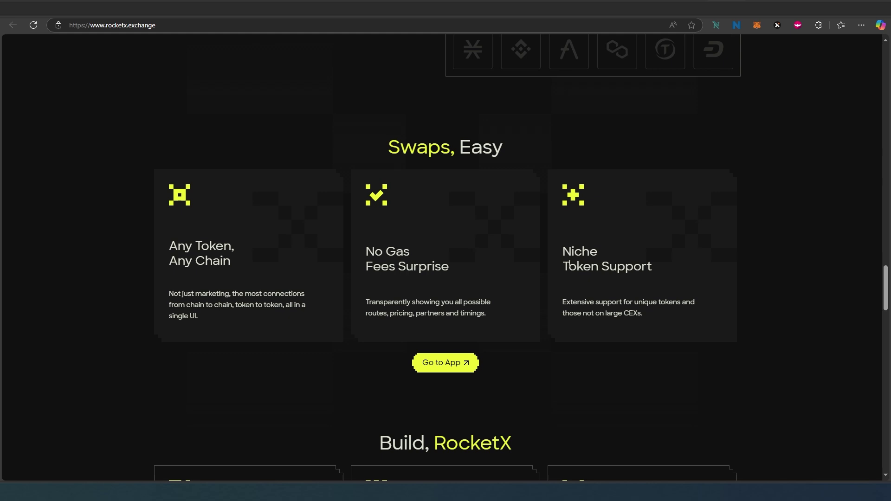
pyautogui.scroll(-6, 614, 259)
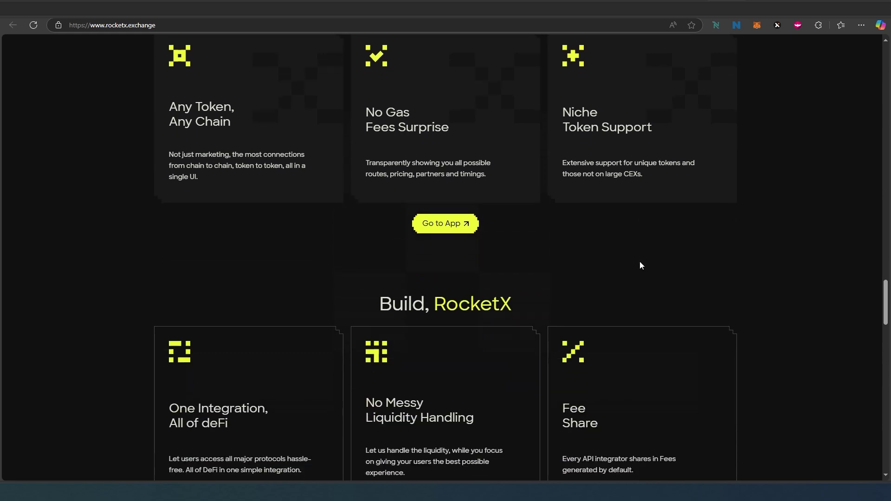
pyautogui.scroll(-8, 507, 251)
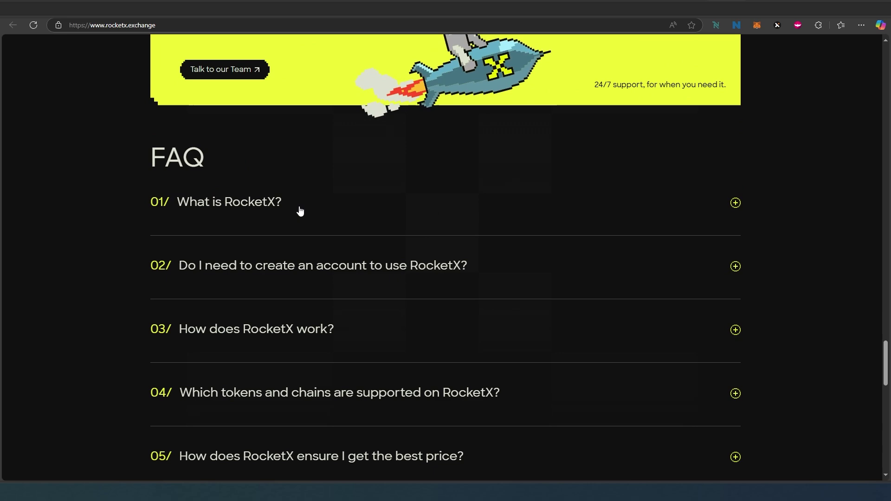
pyautogui.scroll(-6, 300, 212)
pyautogui.scroll(-2, 299, 212)
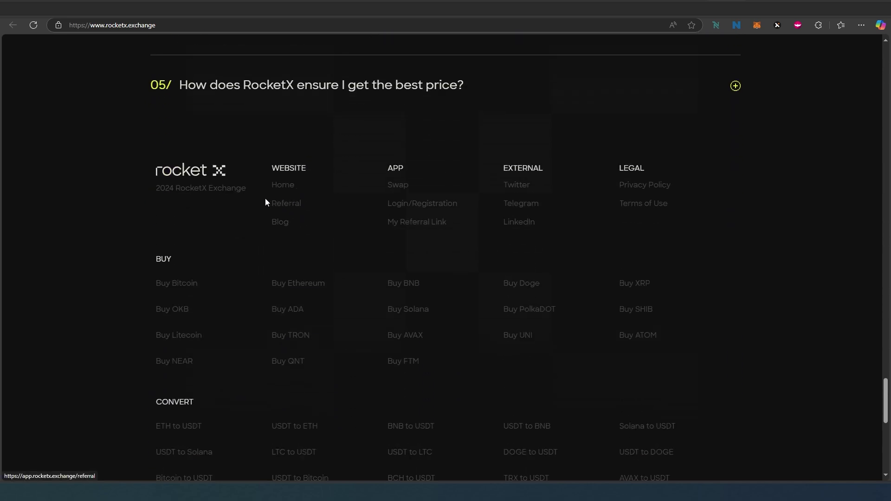
pyautogui.scroll(-4, 265, 202)
pyautogui.scroll(-4, 235, 368)
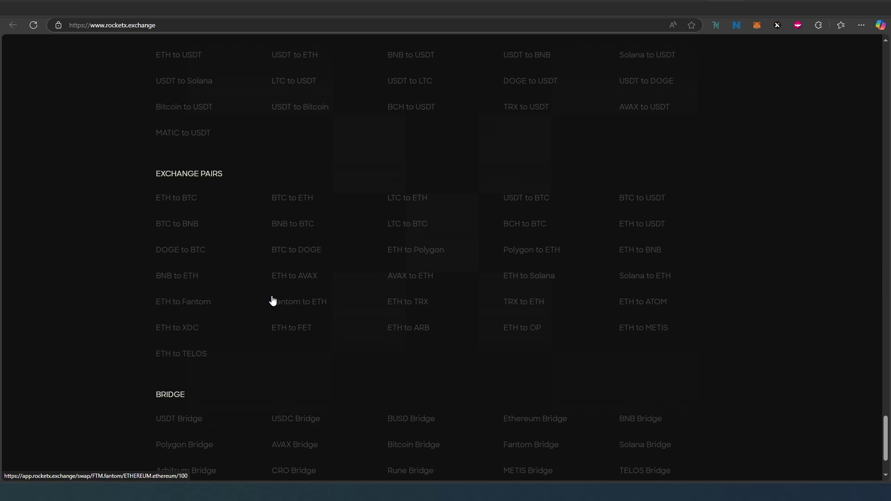
pyautogui.scroll(-2, 241, 297)
# - Scroll back up to the ANYTOKEN heading and swap widget
pyautogui.scroll(10, 418, 320)
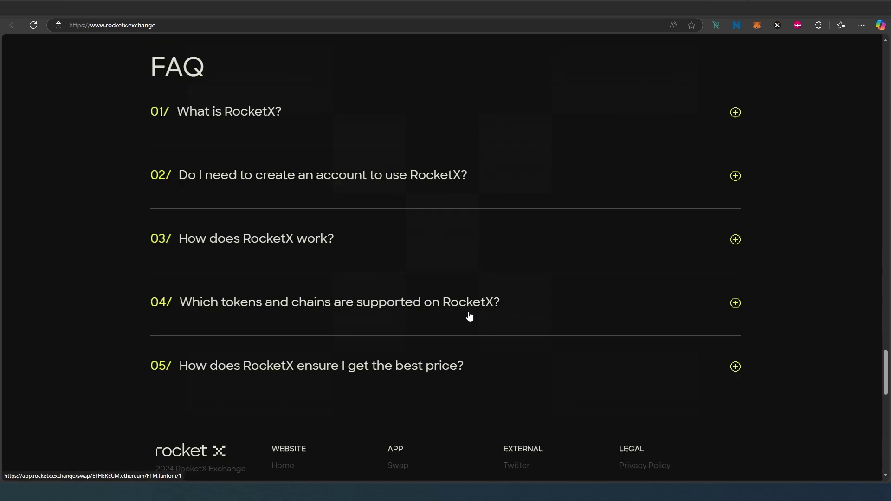
pyautogui.scroll(20, 469, 315)
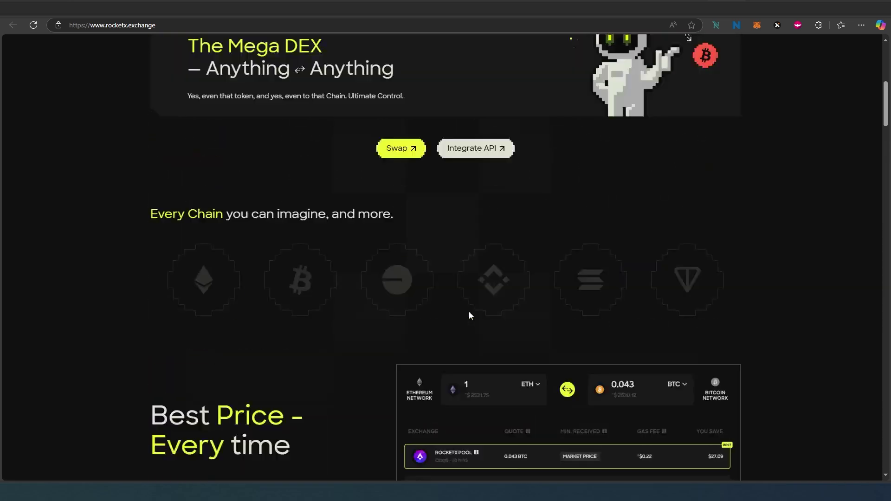
pyautogui.scroll(8, 469, 313)
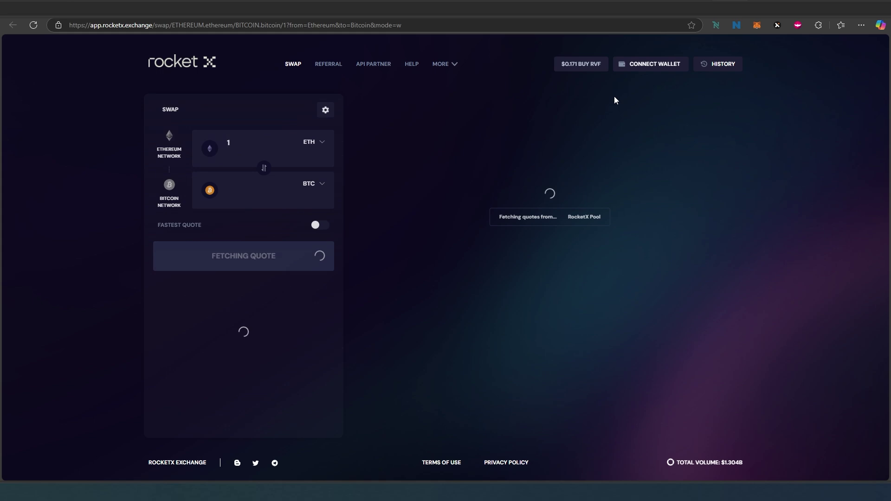
# - Connect MetaMask from the Select a Wallet dialog so ETH-to-BTC quotes load
pyautogui.click(648, 67)
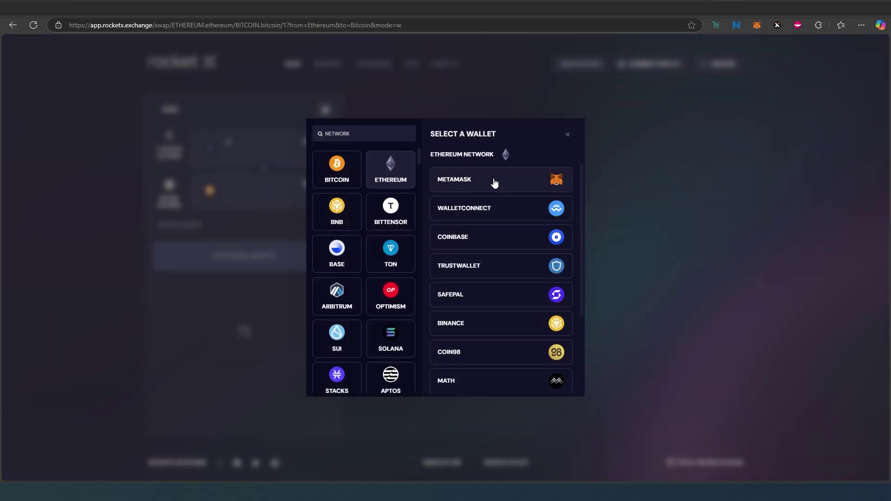
pyautogui.click(495, 183)
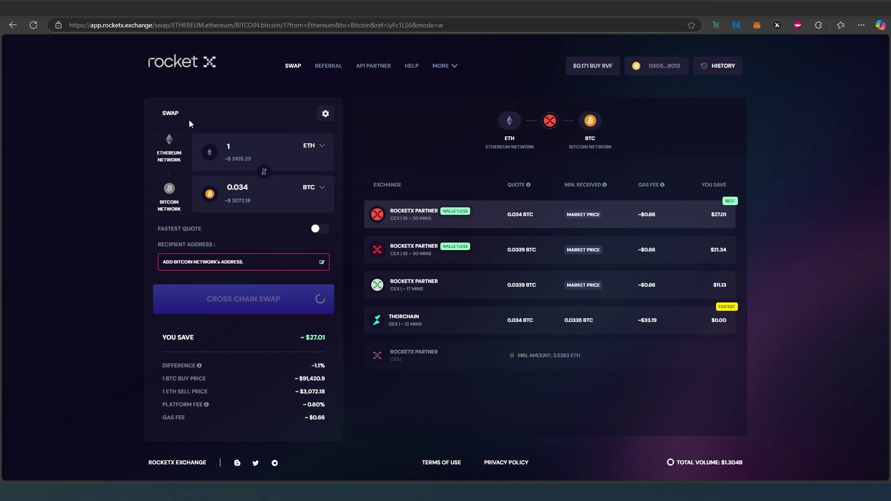
# - Set the source to USDT on BNB Chain, keeping Bitcoin Network as destination
pyautogui.click(169, 142)
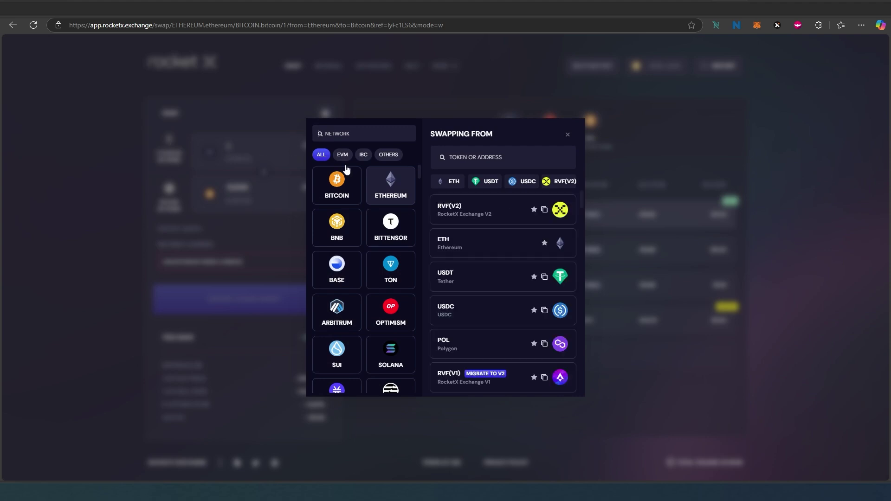
pyautogui.click(342, 231)
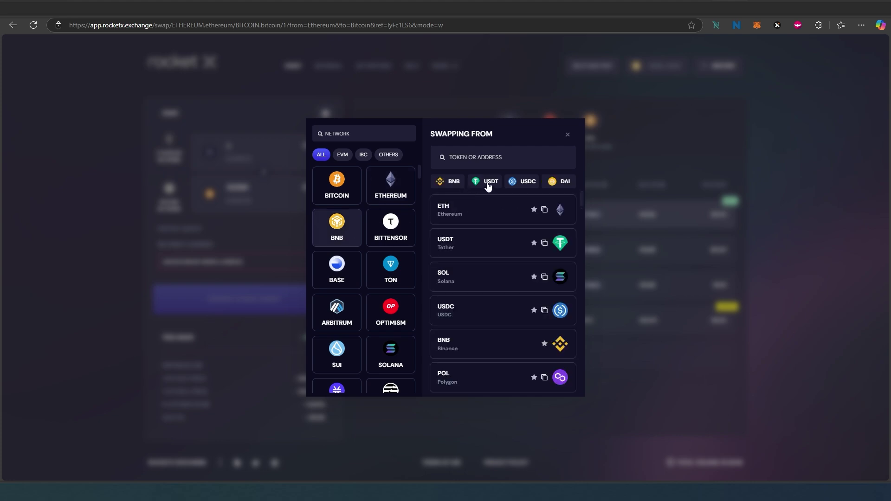
pyautogui.click(487, 183)
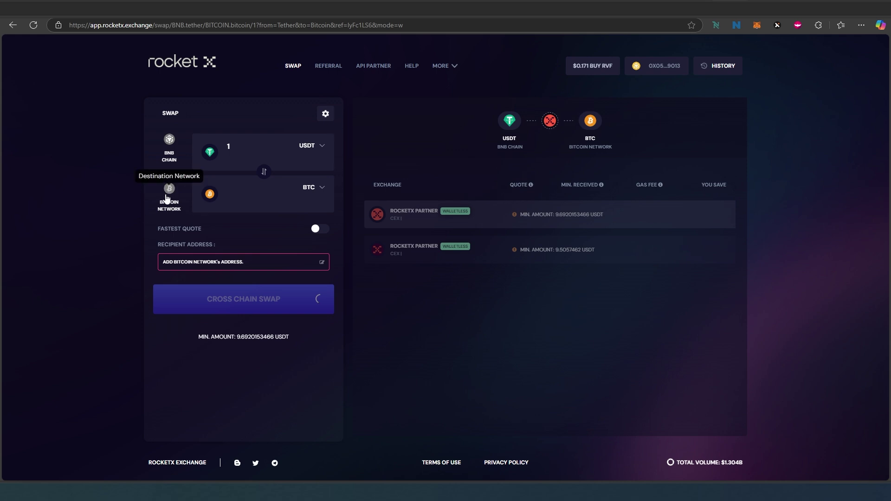
# - Set the destination to USDT on Polygon PoS, finding the network by searching 'poly'
pyautogui.click(168, 191)
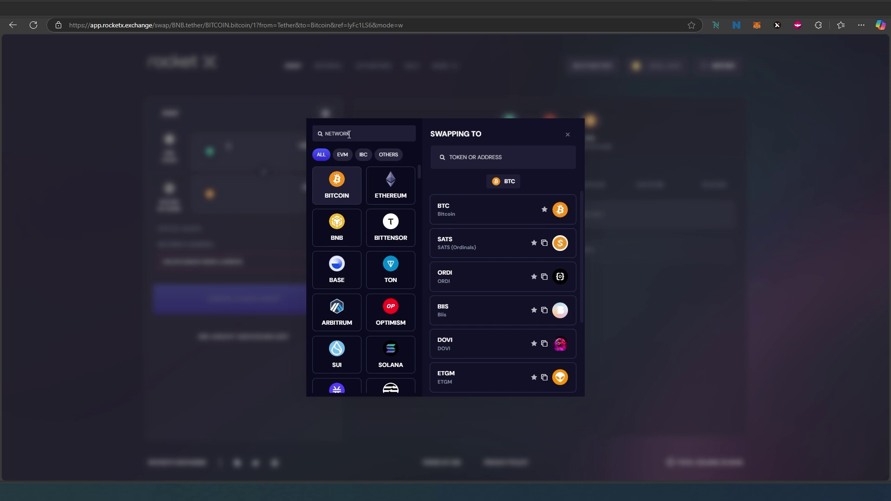
pyautogui.scroll(-5, 366, 195)
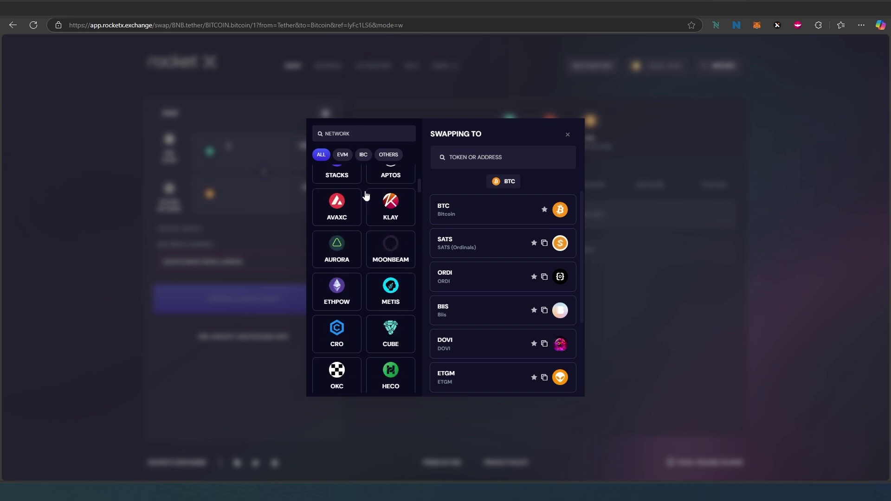
pyautogui.scroll(5, 366, 196)
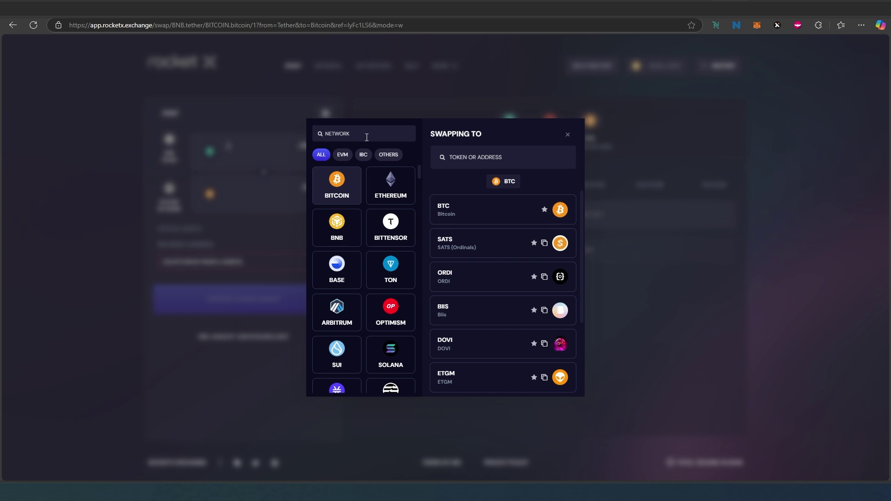
pyautogui.click(367, 138)
pyautogui.write('poly')
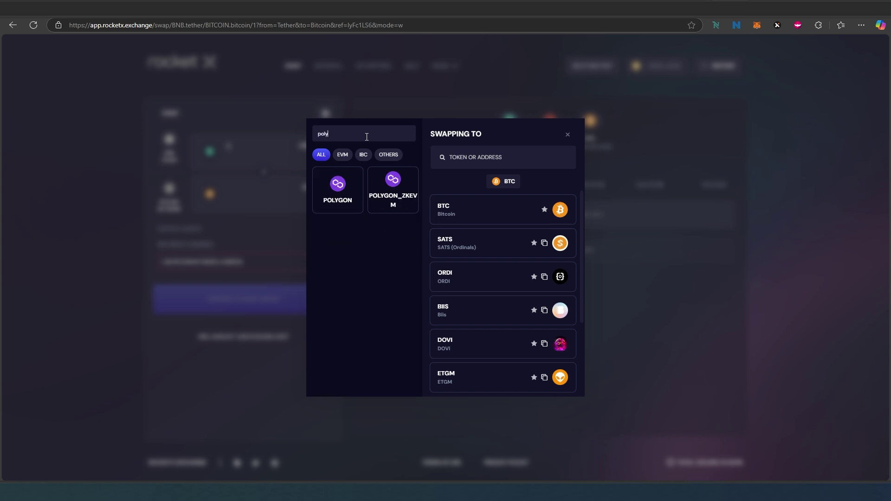
pyautogui.click(350, 181)
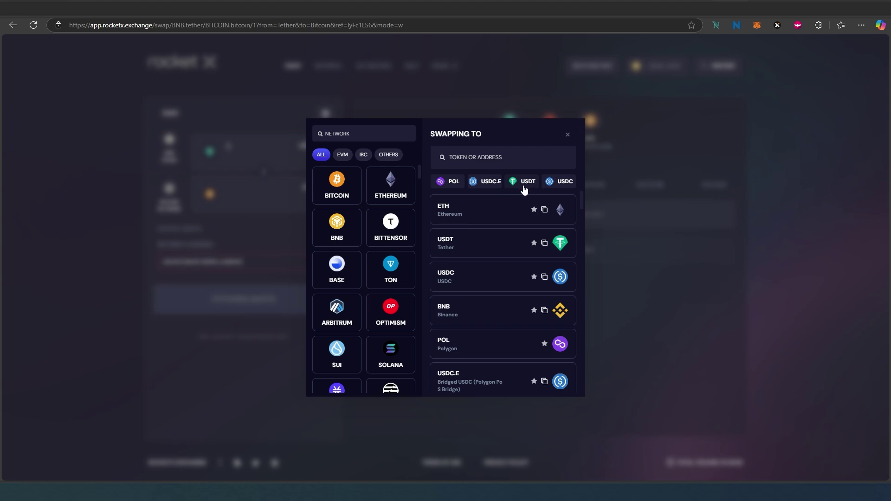
pyautogui.click(524, 183)
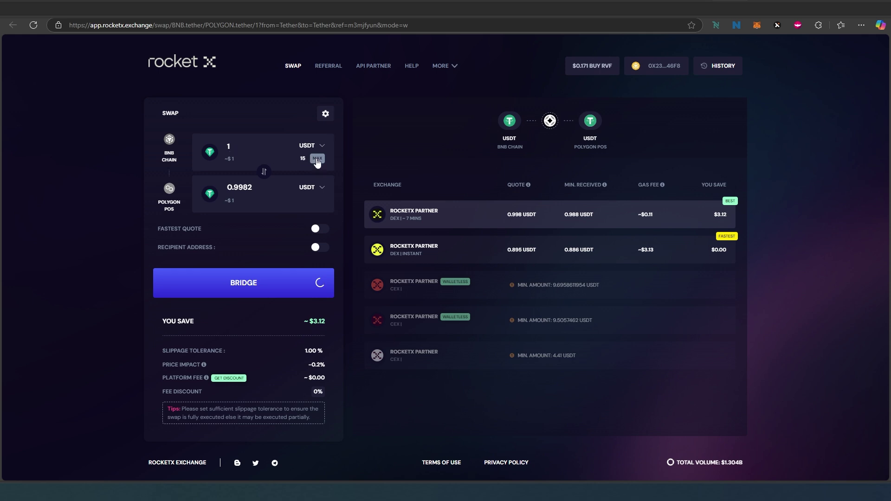
# - Set the amount to the full 15 USDT balance and let quotes refresh to about 16.46 USDT
pyautogui.click(317, 159)
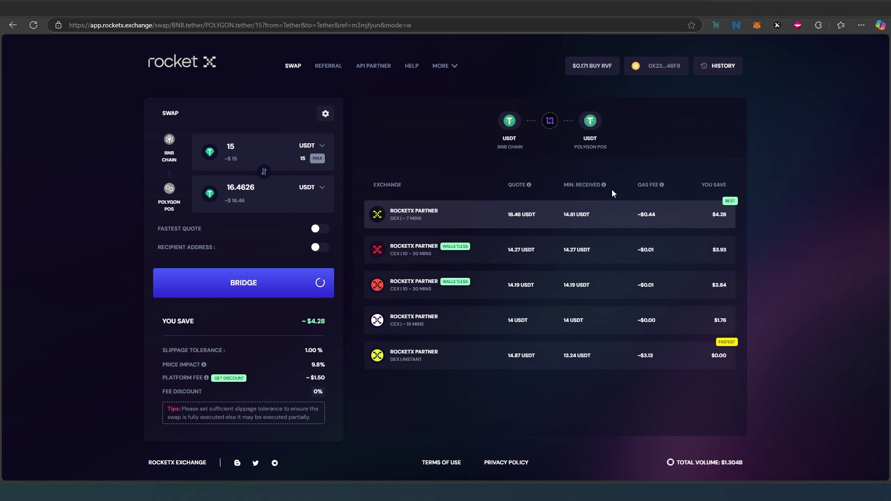
pyautogui.moveTo(667, 183)
# - Start the bridge and accept the Terms & Conditions with I AGREE
pyautogui.click(266, 291)
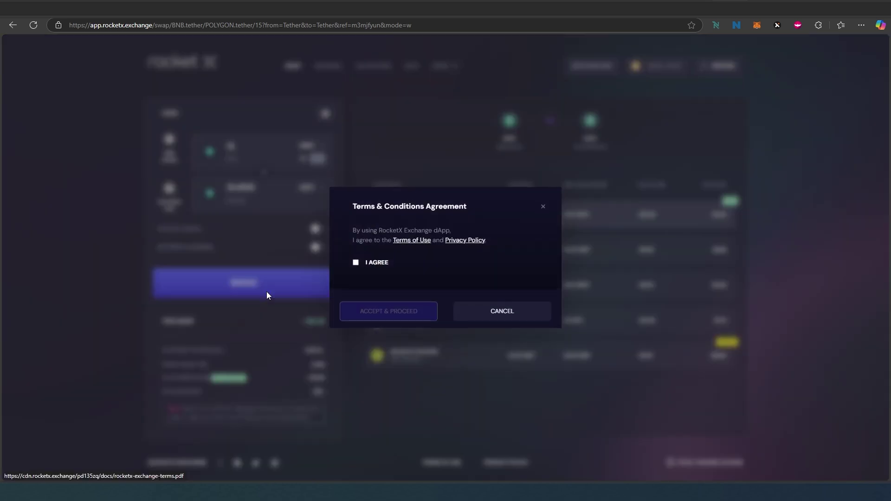
pyautogui.click(355, 263)
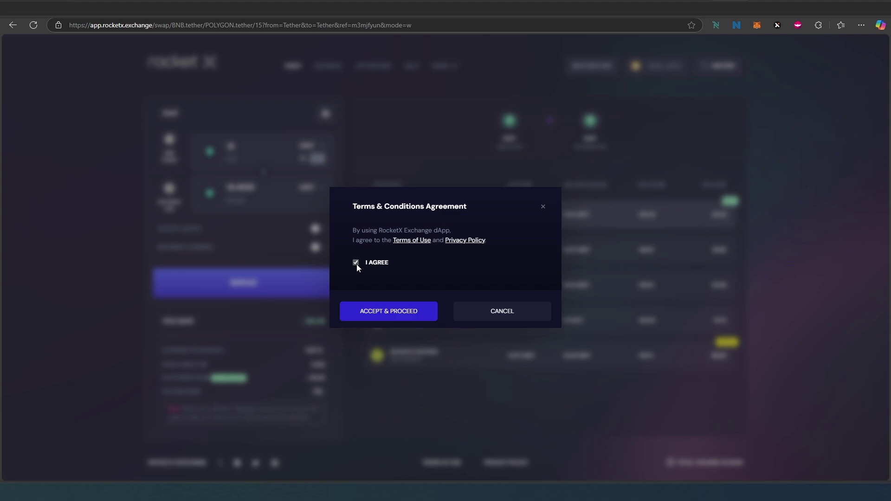
pyautogui.click(389, 314)
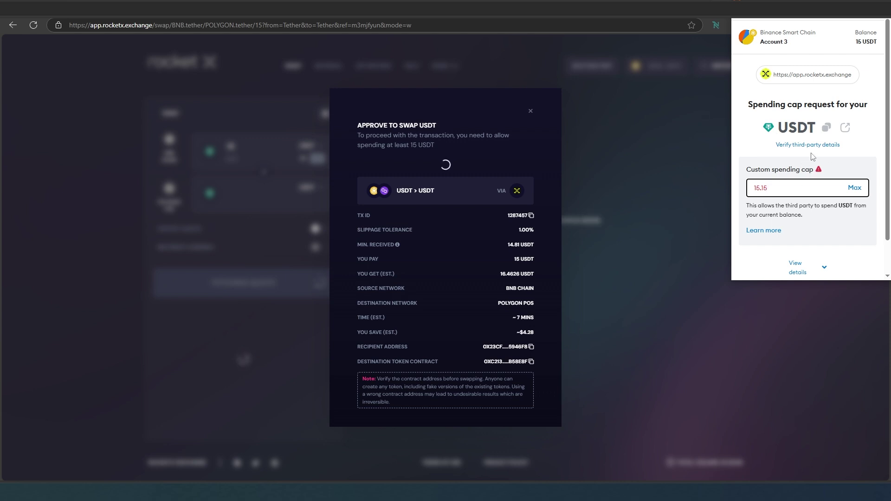
# - Approve the 15.15 USDT spending cap in the MetaMask popup
pyautogui.scroll(-1, 812, 156)
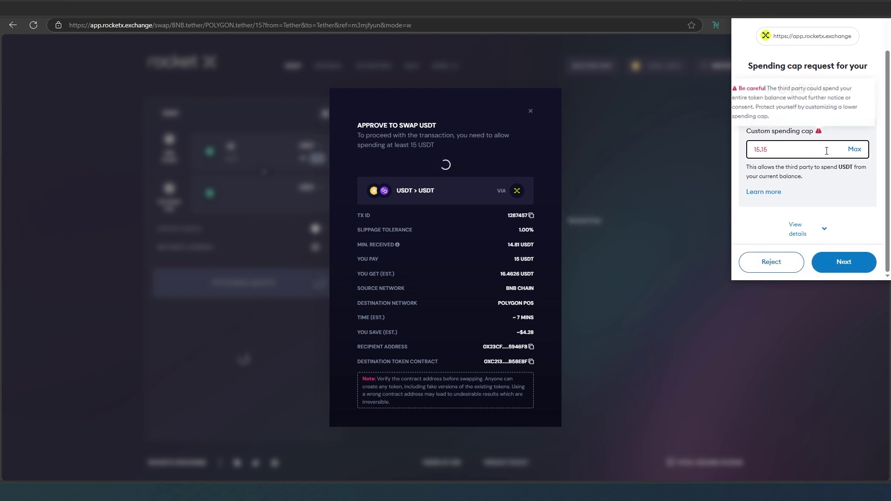
pyautogui.click(839, 266)
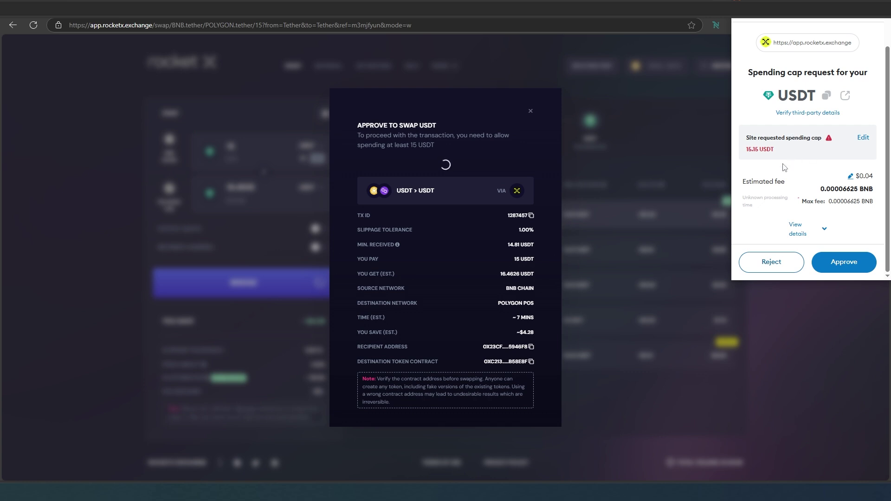
pyautogui.click(840, 262)
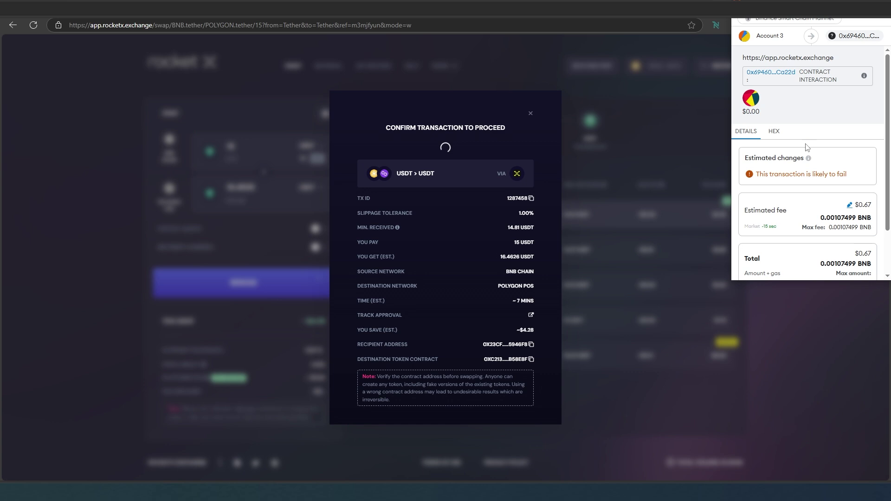
# - Confirm the USDT bridge transaction in the MetaMask popup
pyautogui.scroll(-2, 809, 149)
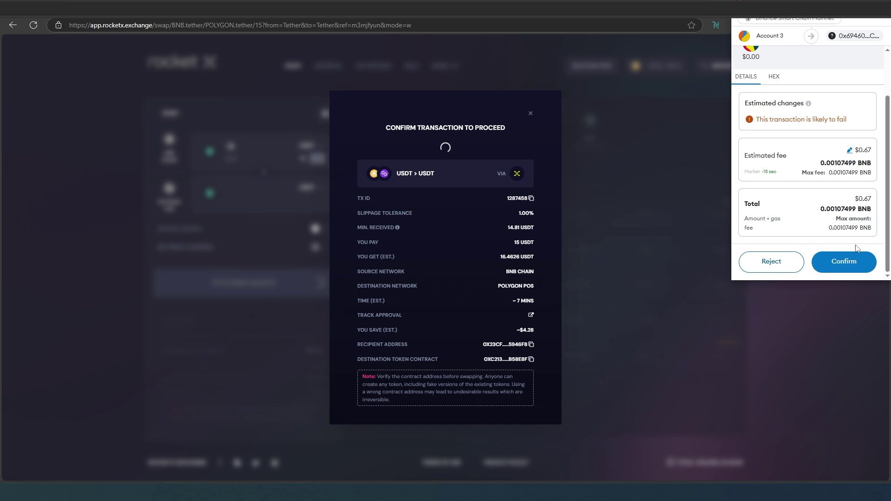
pyautogui.click(844, 261)
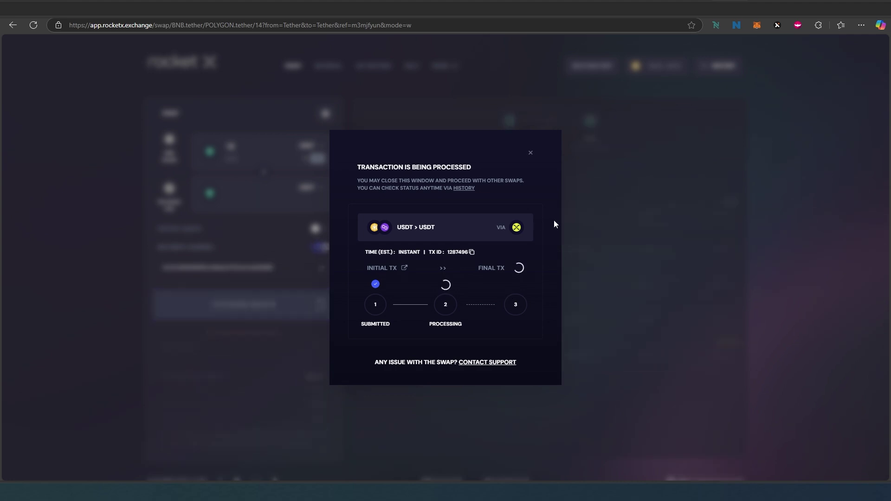
# - Review MetaMask's recent activity and token balances, then dismiss RocketX's transaction progress dialog
pyautogui.click(758, 27)
pyautogui.click(722, 172)
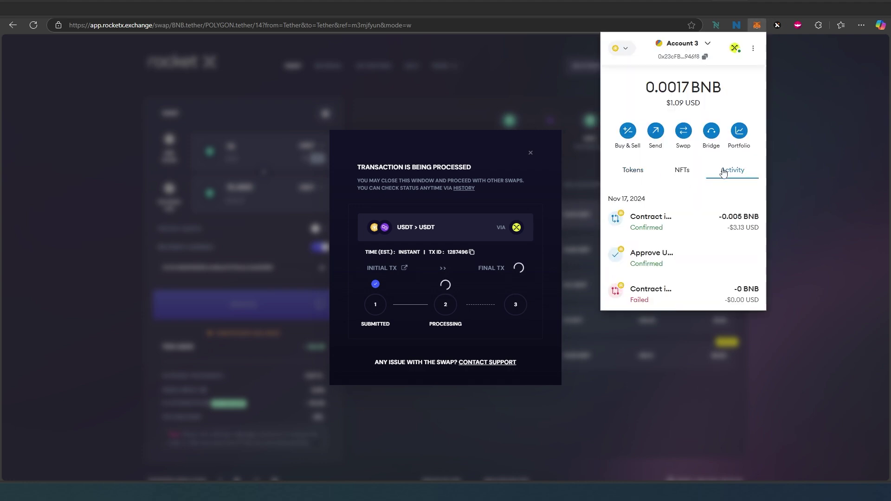
pyautogui.scroll(-1, 650, 255)
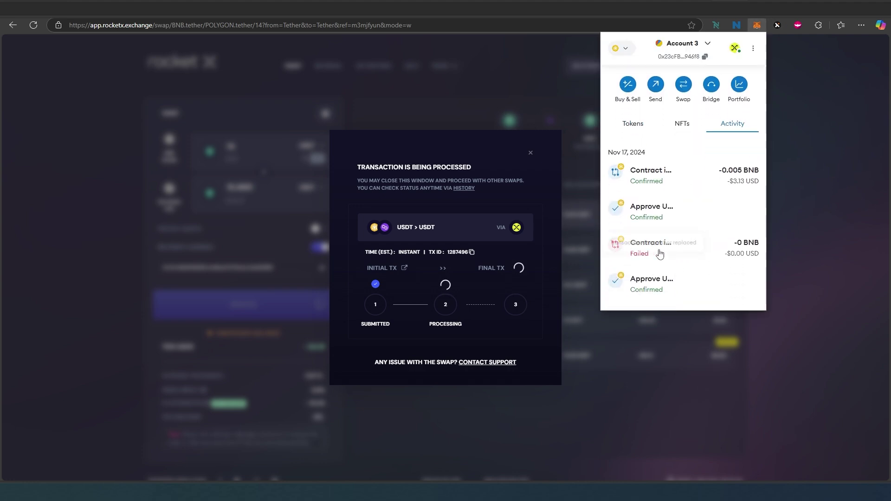
pyautogui.click(640, 127)
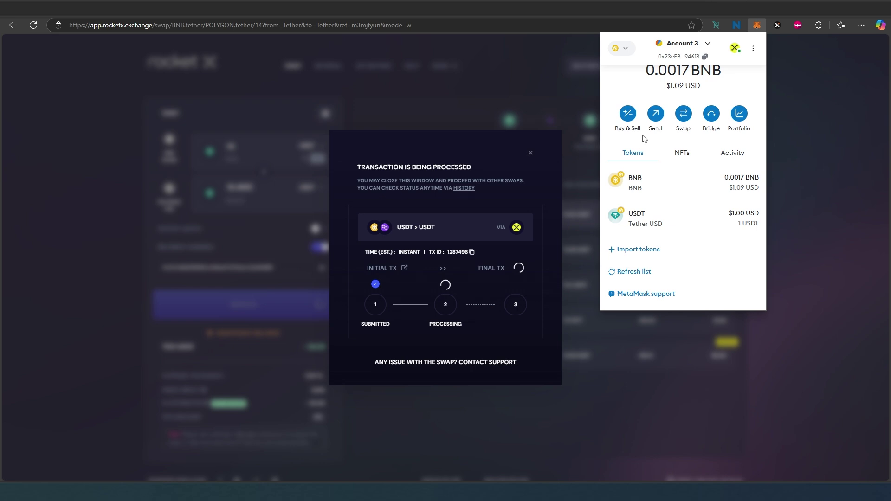
pyautogui.click(790, 61)
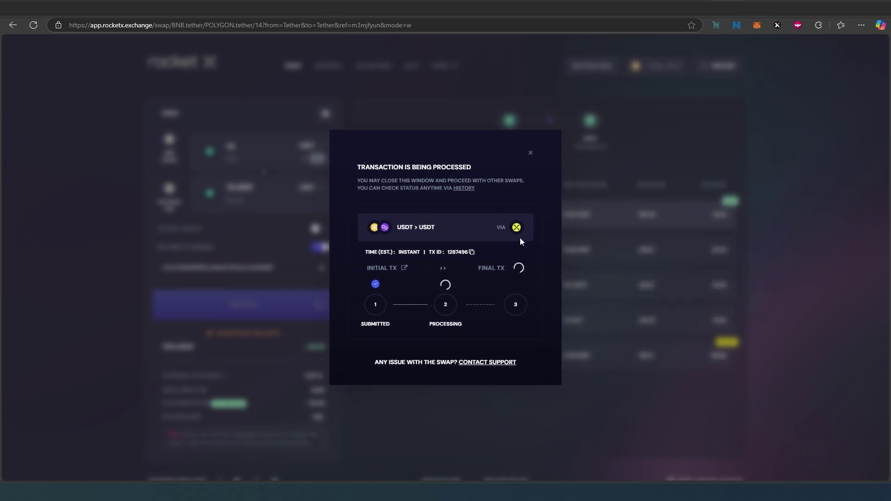
pyautogui.click(531, 153)
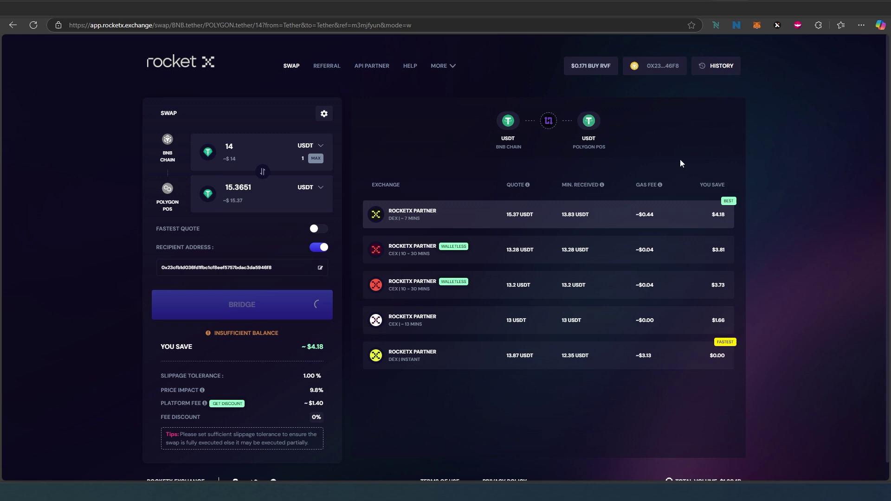
# - Switch MetaMask to Polygon Mainnet and confirm it holds 12.47681 USDT and 4 MATIC
pyautogui.click(758, 29)
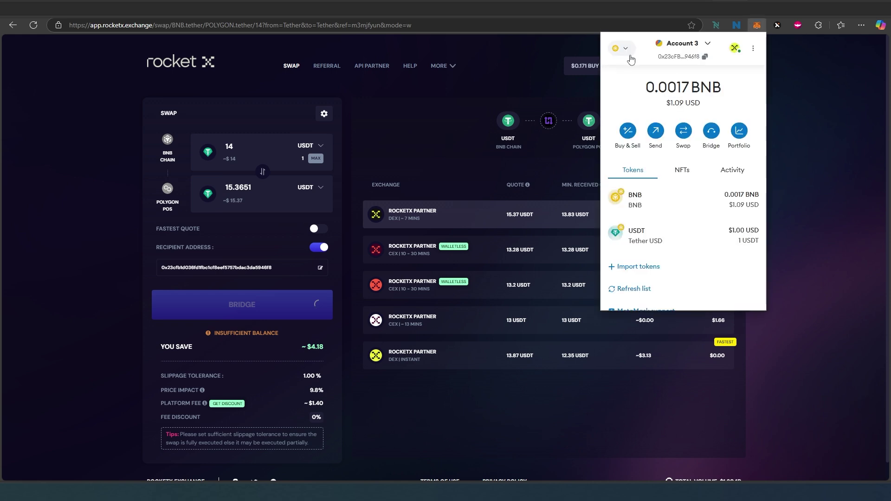
pyautogui.click(630, 54)
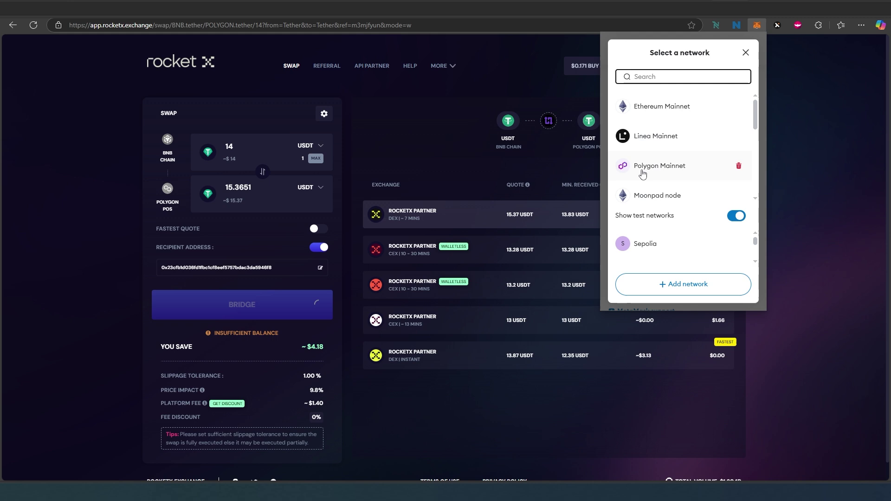
pyautogui.click(661, 171)
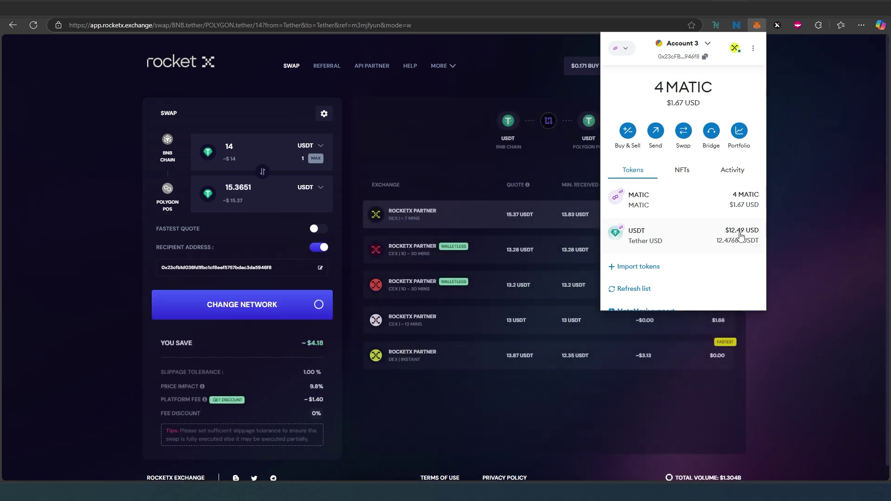
pyautogui.click(422, 399)
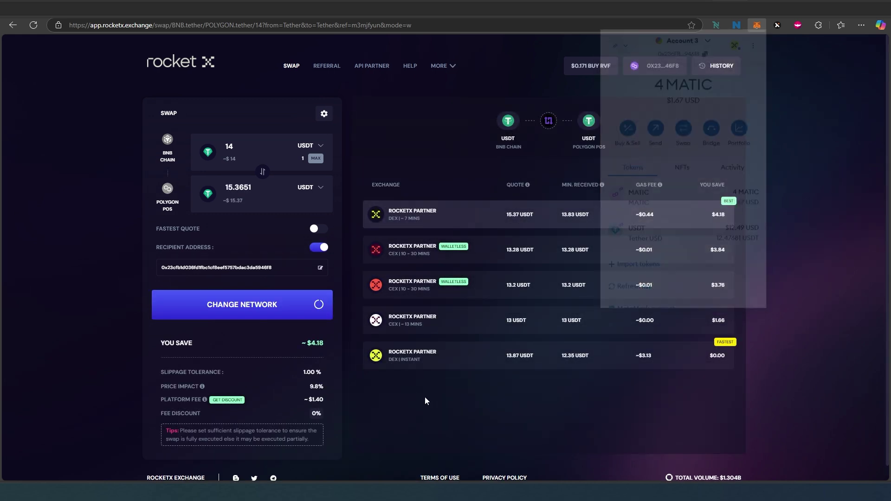